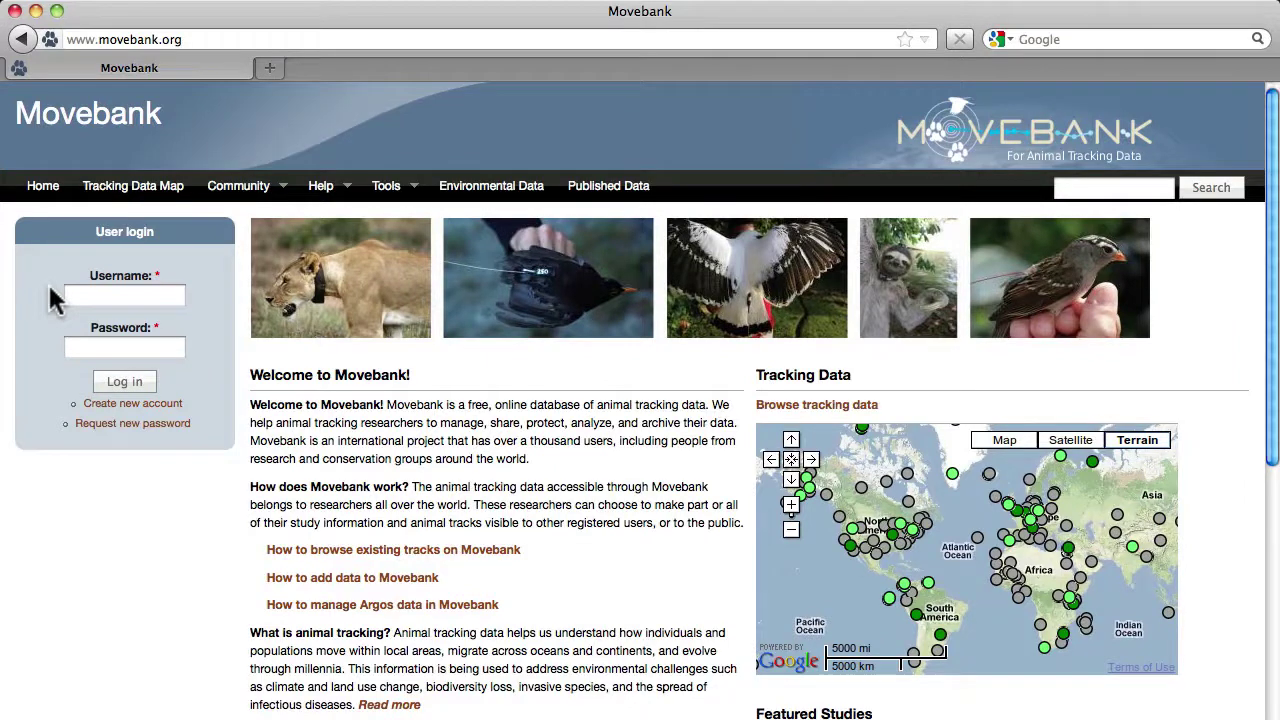
pyautogui.click(70, 296)
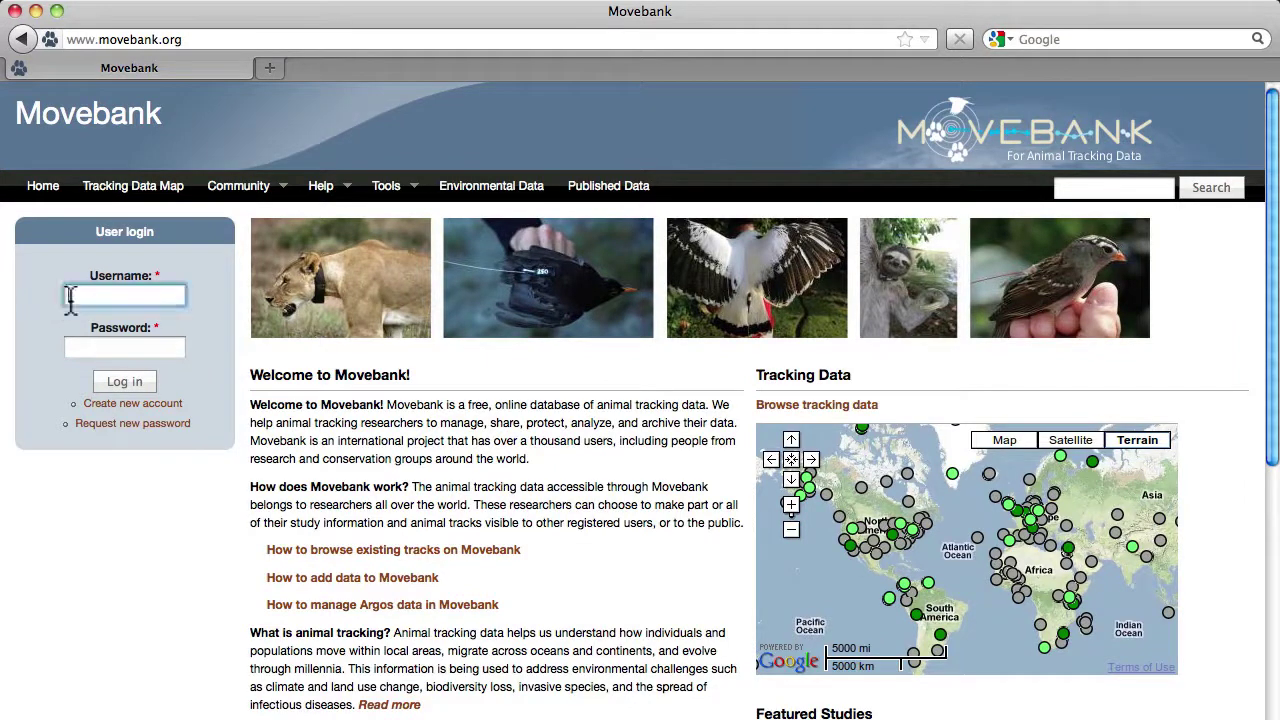
pyautogui.write('sarahcd')
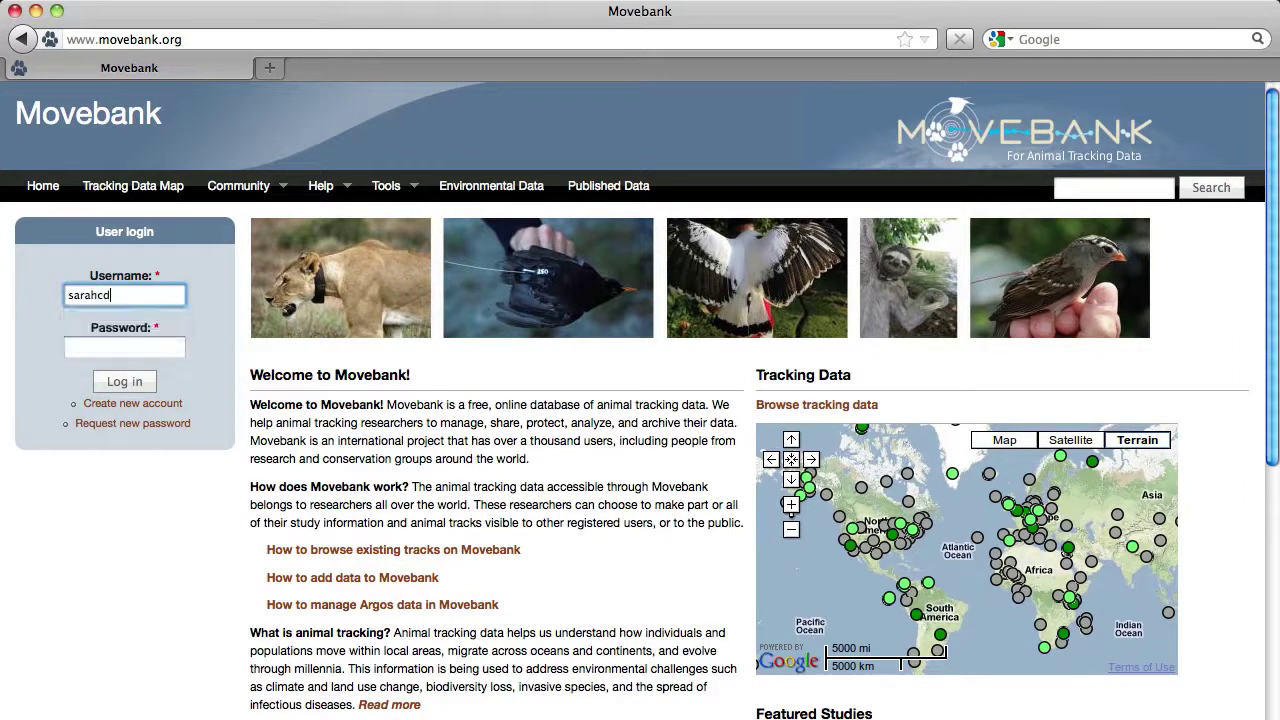
pyautogui.press('Tab')
pyautogui.press('Return')
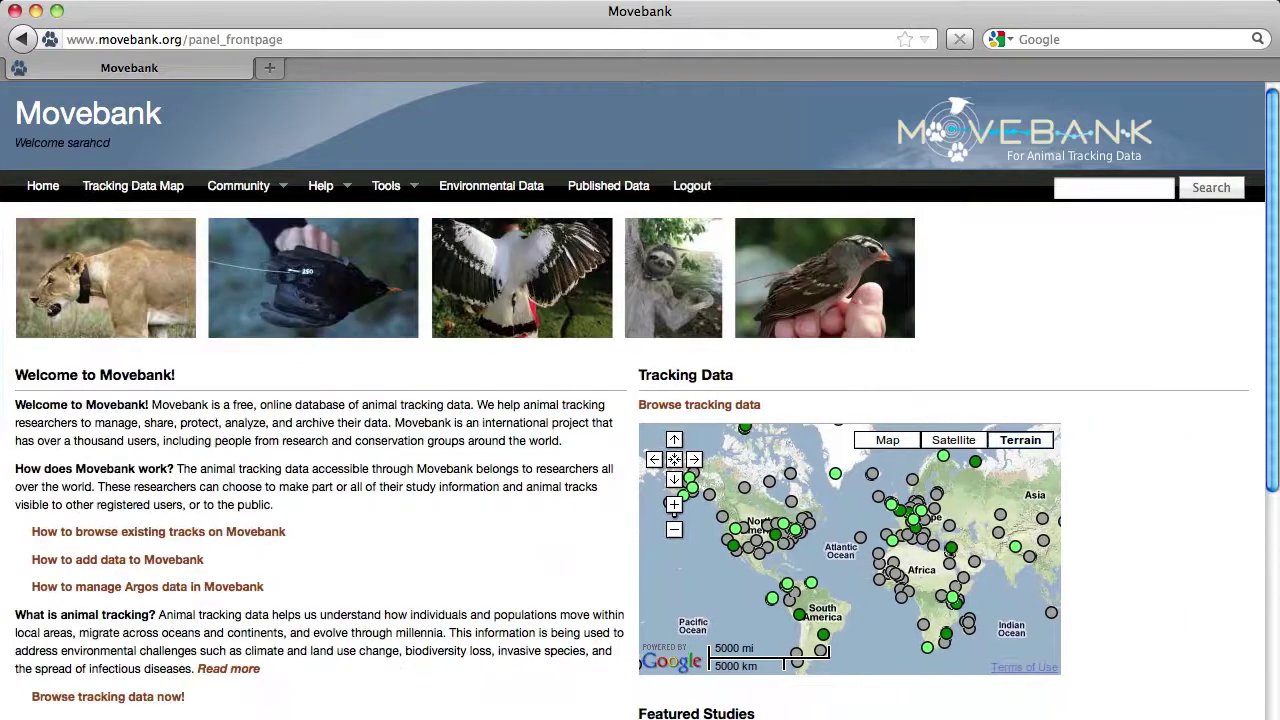
# In Tracking Data Map, filter studies by 'tutorial' and open the FAO-USGS goose migration study
pyautogui.click(115, 195)
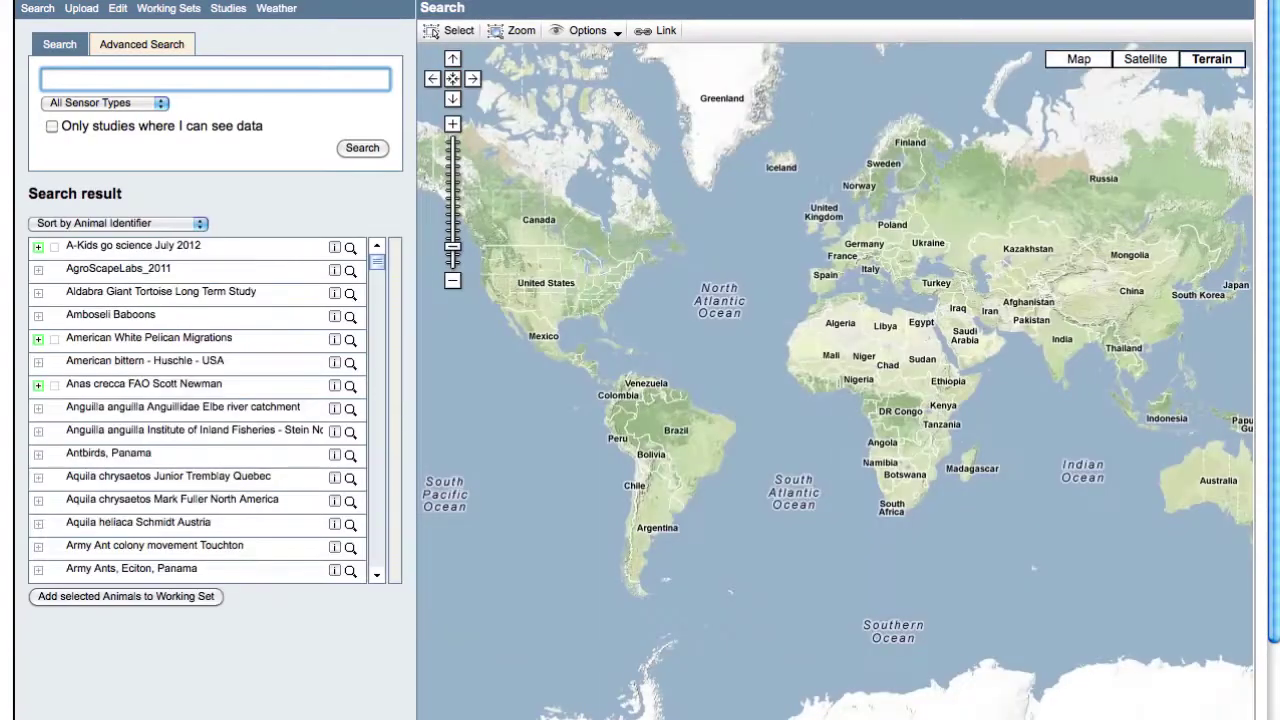
pyautogui.click(228, 20)
pyautogui.click(214, 72)
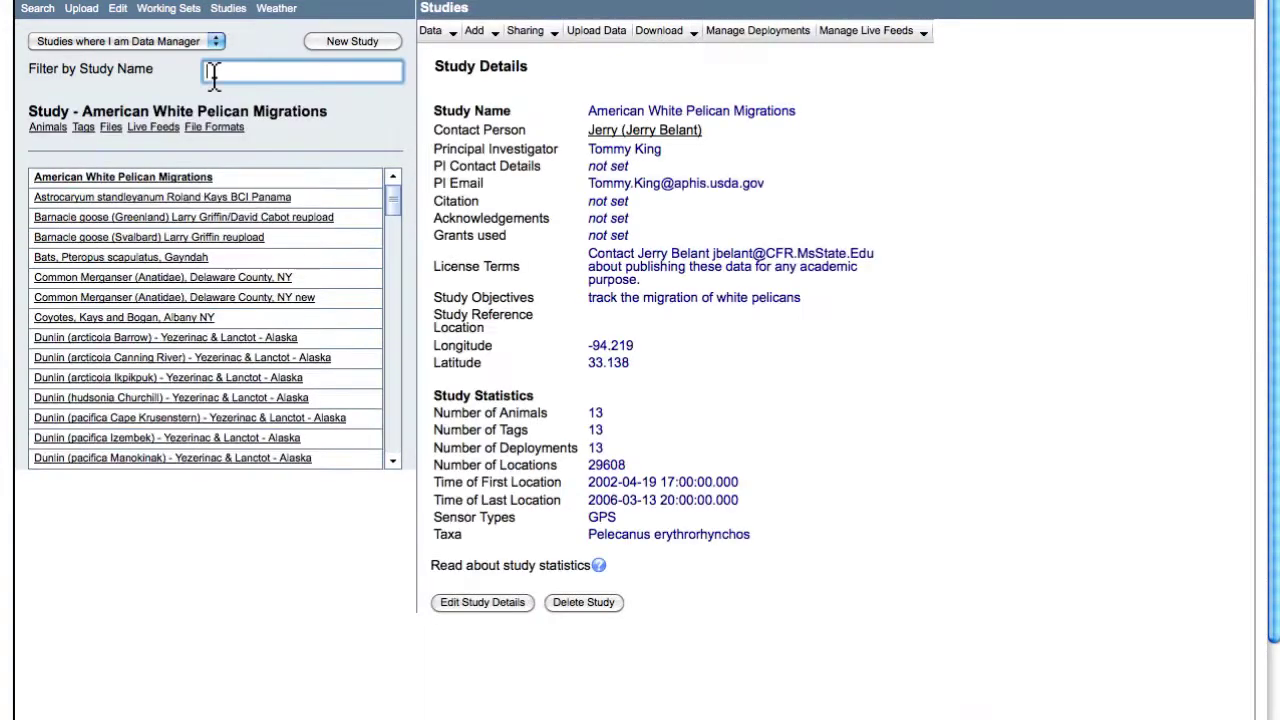
pyautogui.write('tut')
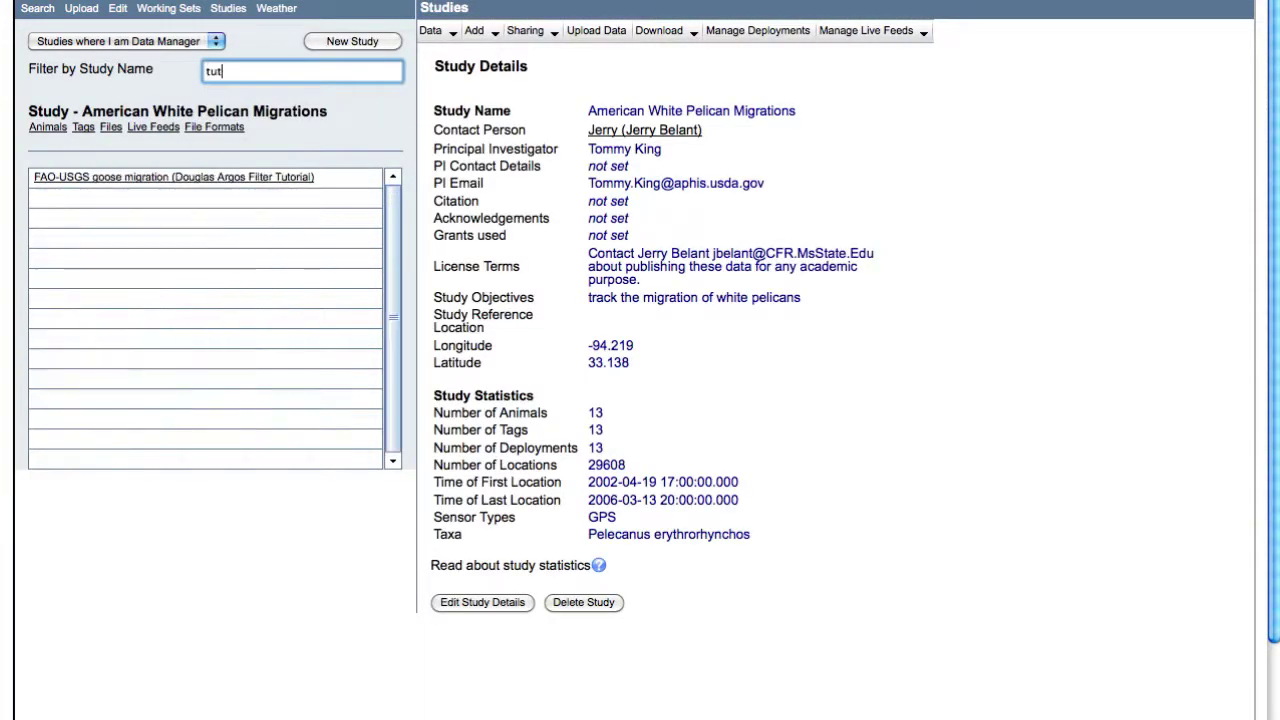
pyautogui.write('orial')
pyautogui.click(243, 180)
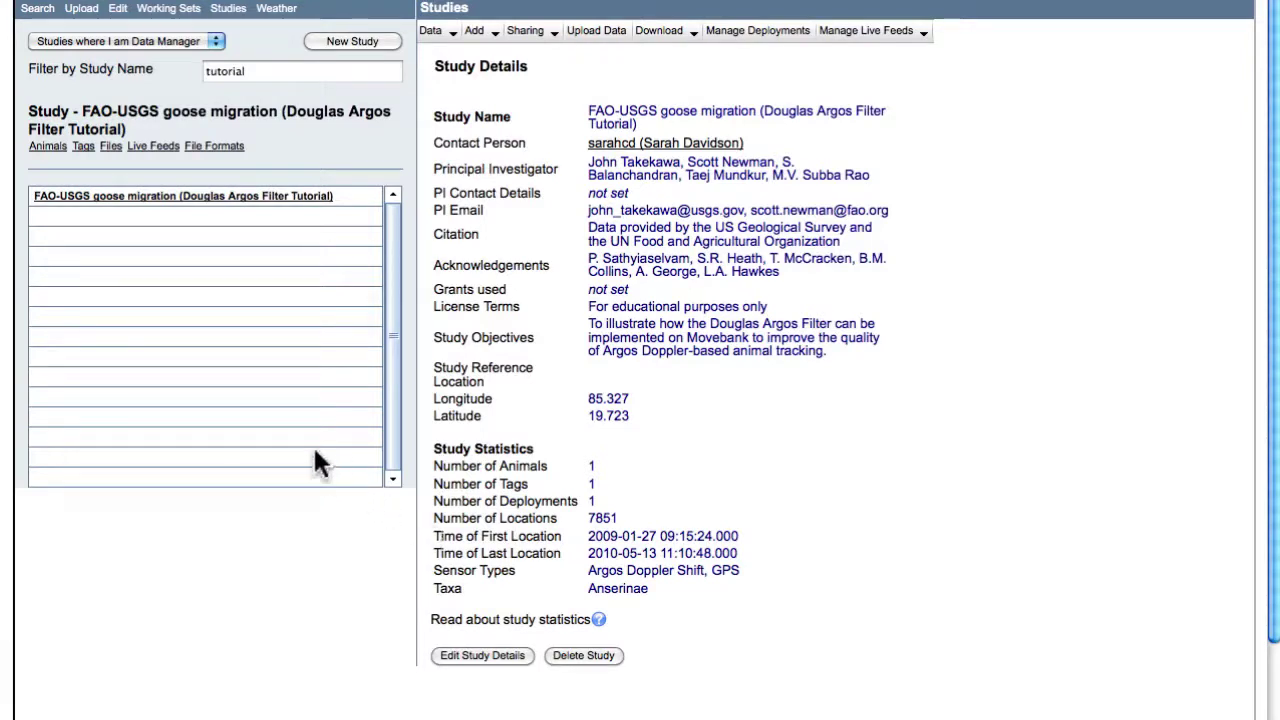
# Start editing animal BHGO09G-I9_085718's data with Argos Doppler Shift as the sensor type
pyautogui.click(48, 147)
pyautogui.click(62, 197)
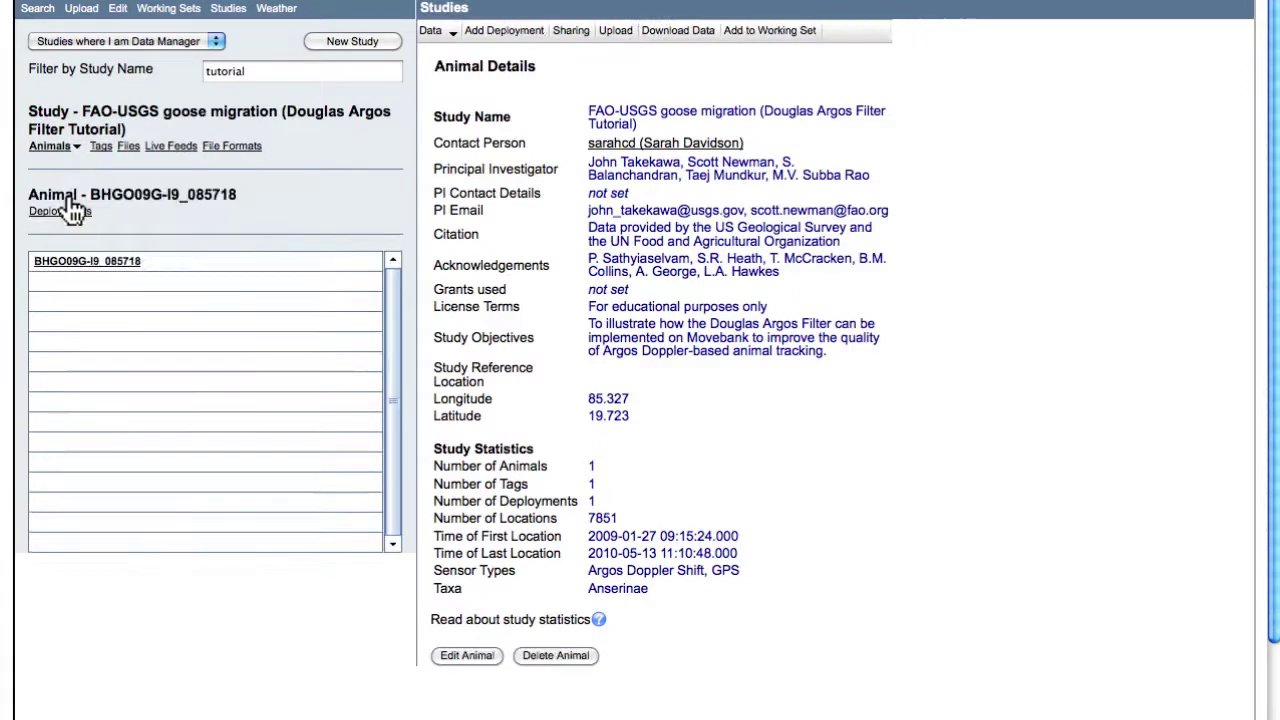
pyautogui.click(451, 31)
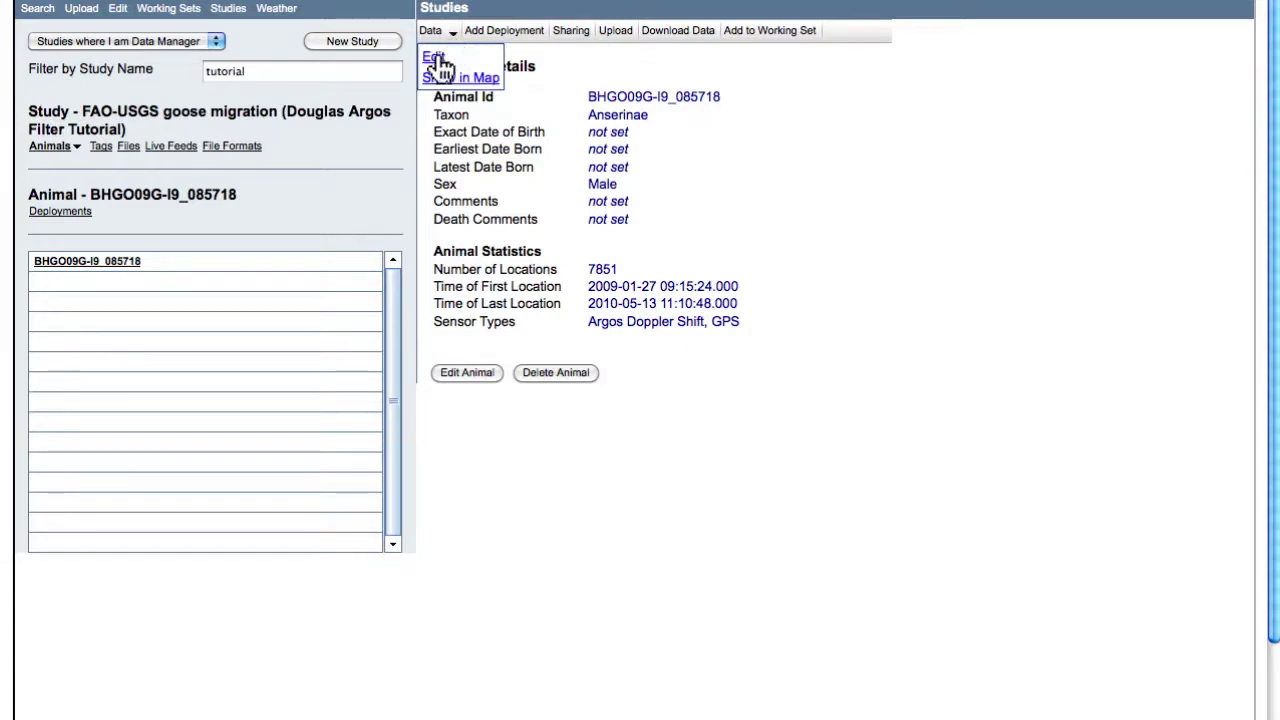
pyautogui.click(440, 58)
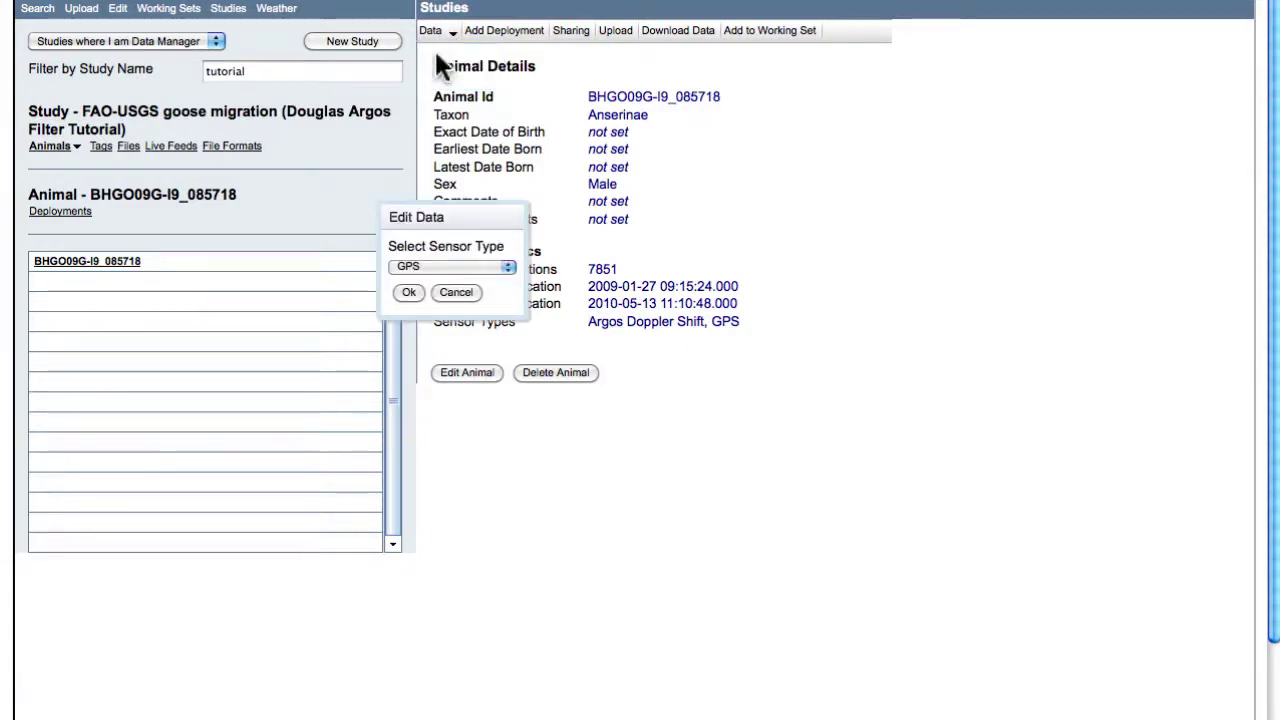
pyautogui.click(432, 267)
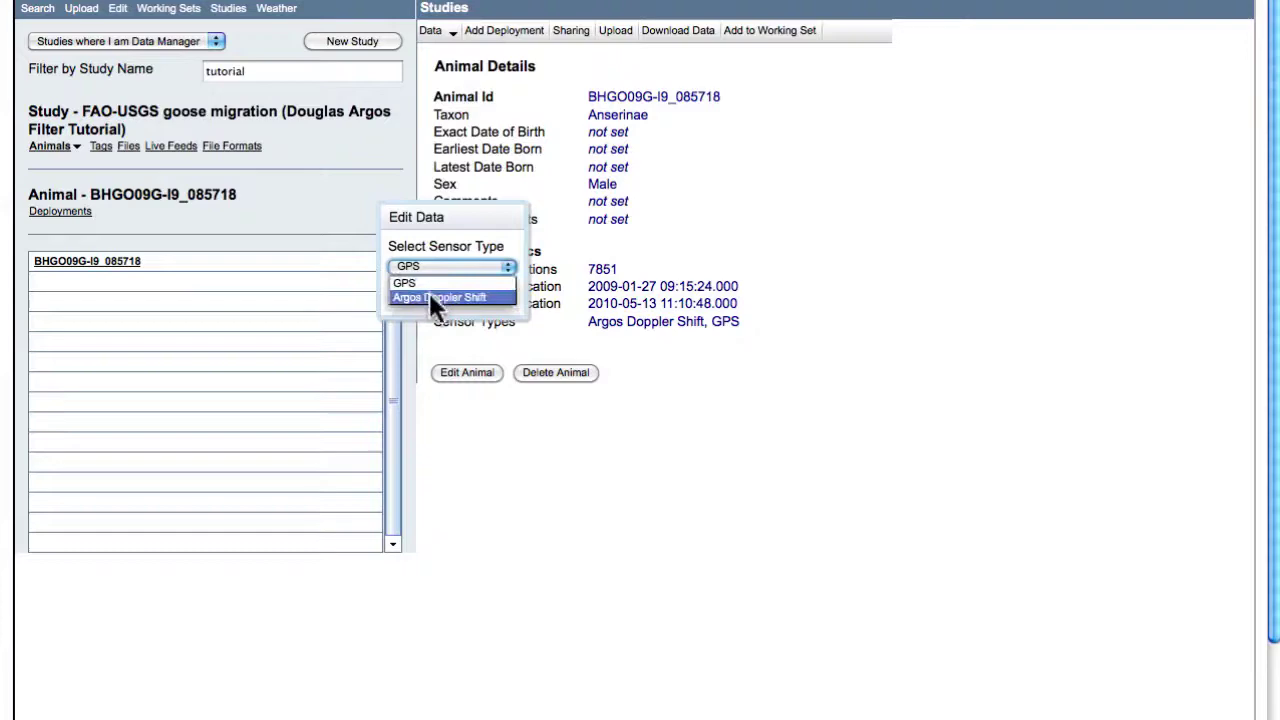
pyautogui.click(428, 290)
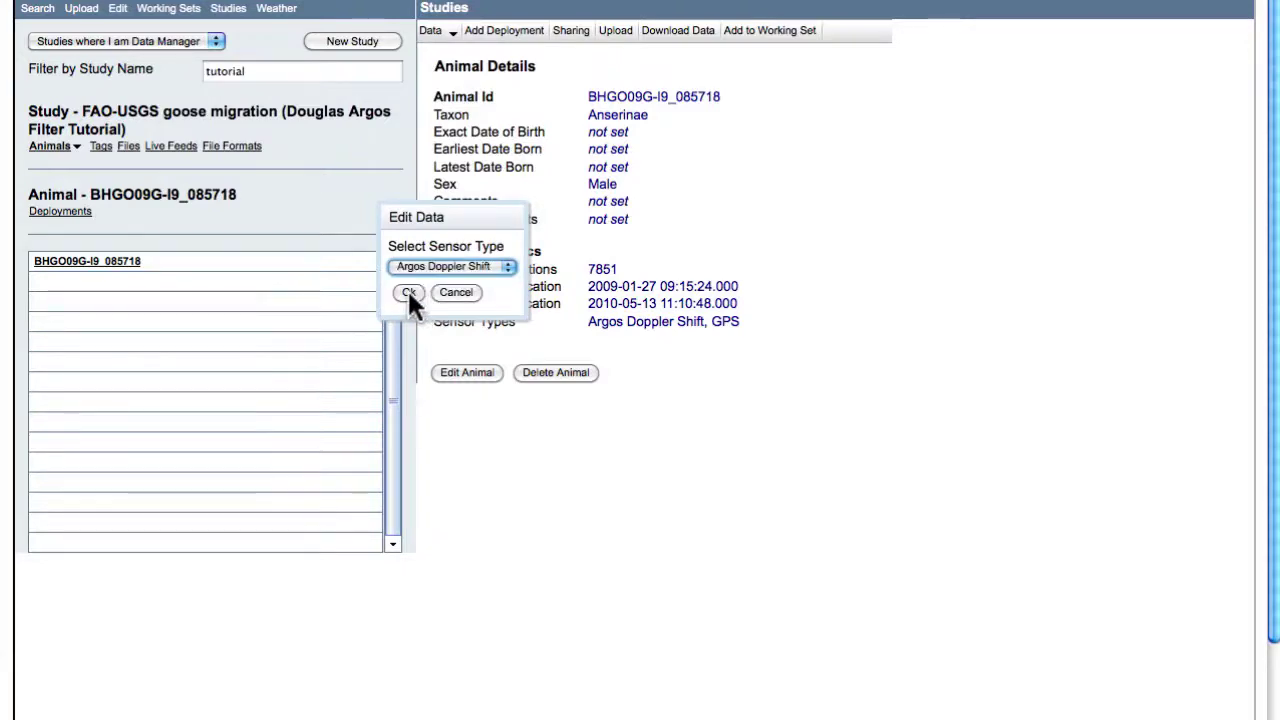
# Open the Data Editor and centre the zoomed map on the goose's Sri Lanka–Mongolia track
pyautogui.click(409, 292)
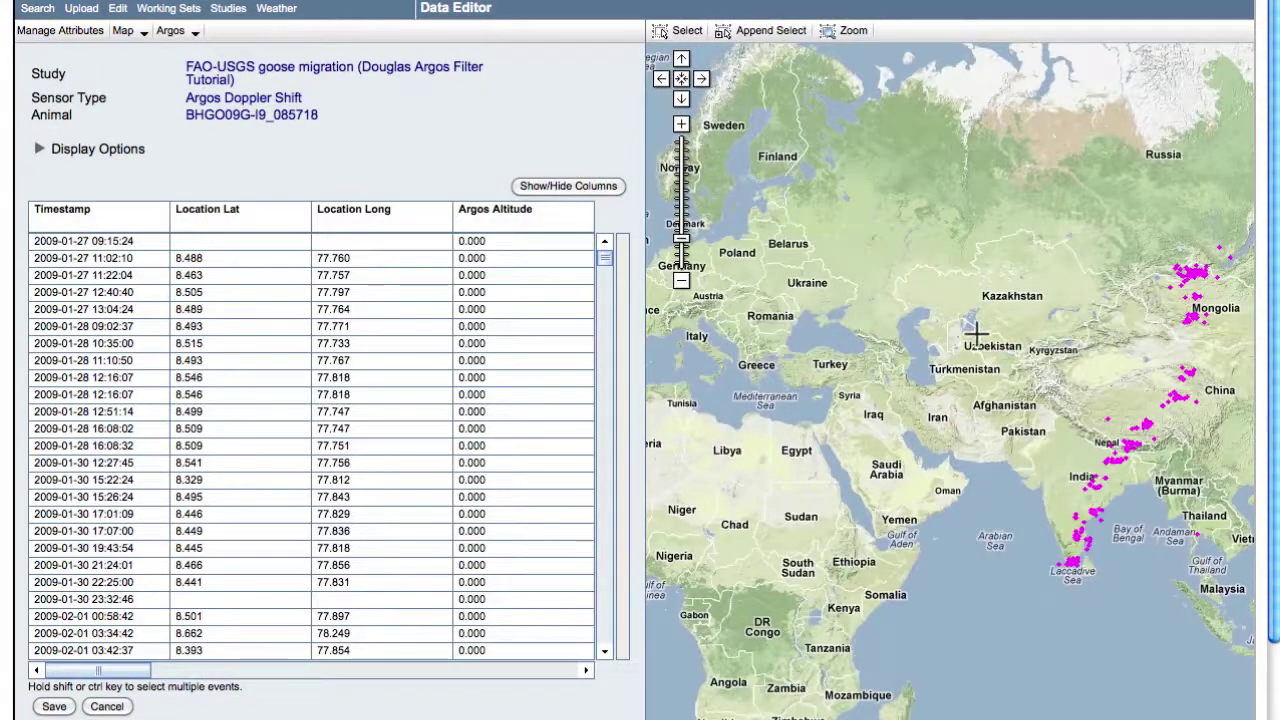
pyautogui.moveTo(950, 330); pyautogui.dragTo(720, 307)
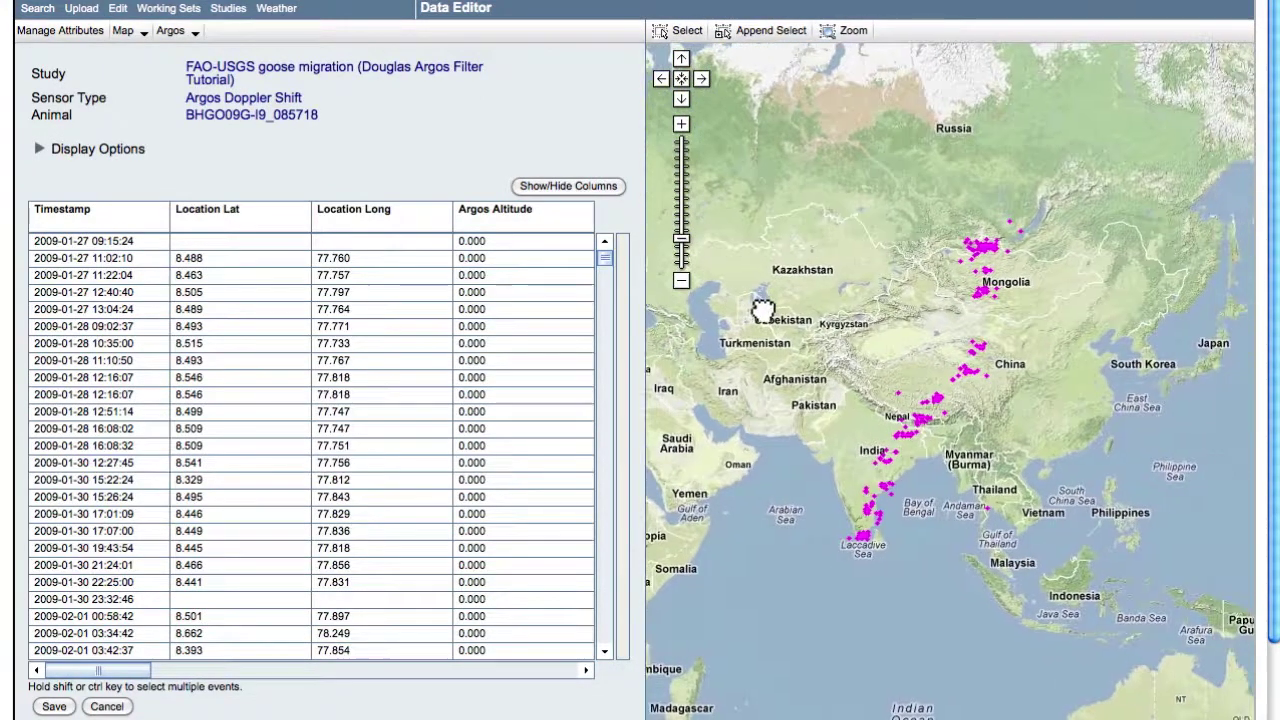
pyautogui.click(681, 124)
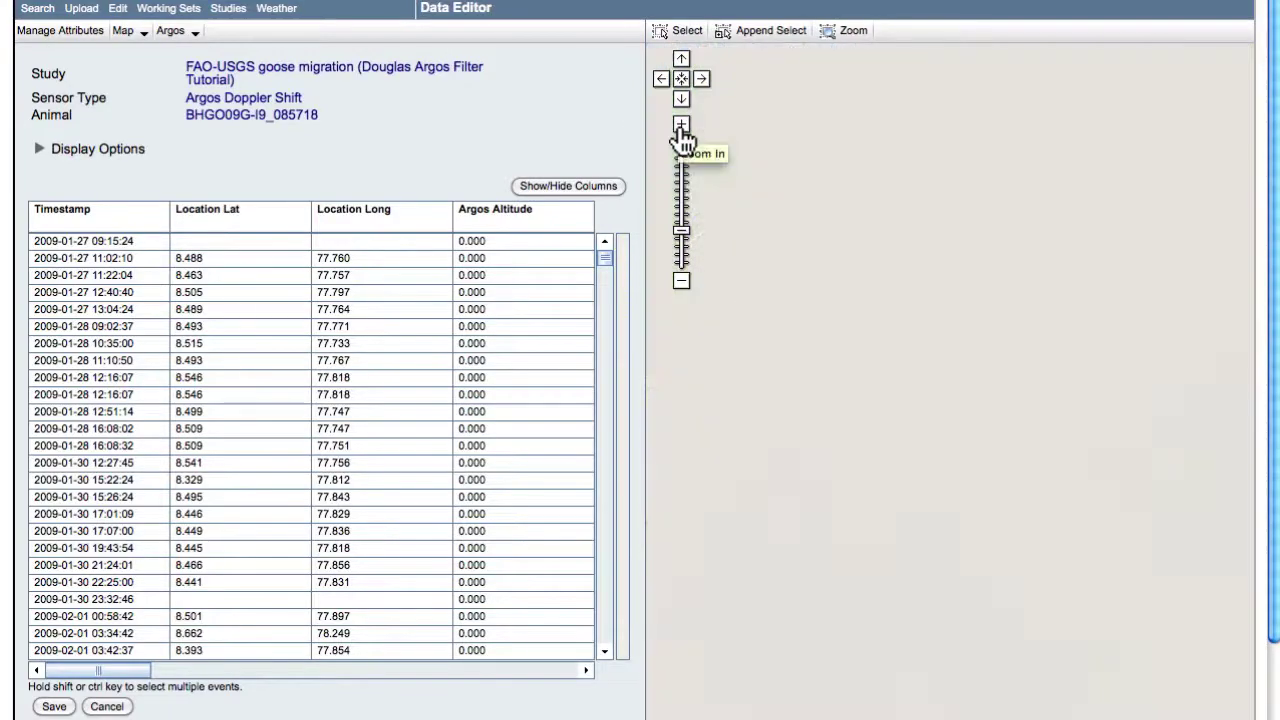
pyautogui.moveTo(757, 257)
pyautogui.mouseDown()
pyautogui.moveTo(907, 309)
pyautogui.moveTo(936, 297)
pyautogui.mouseUp()
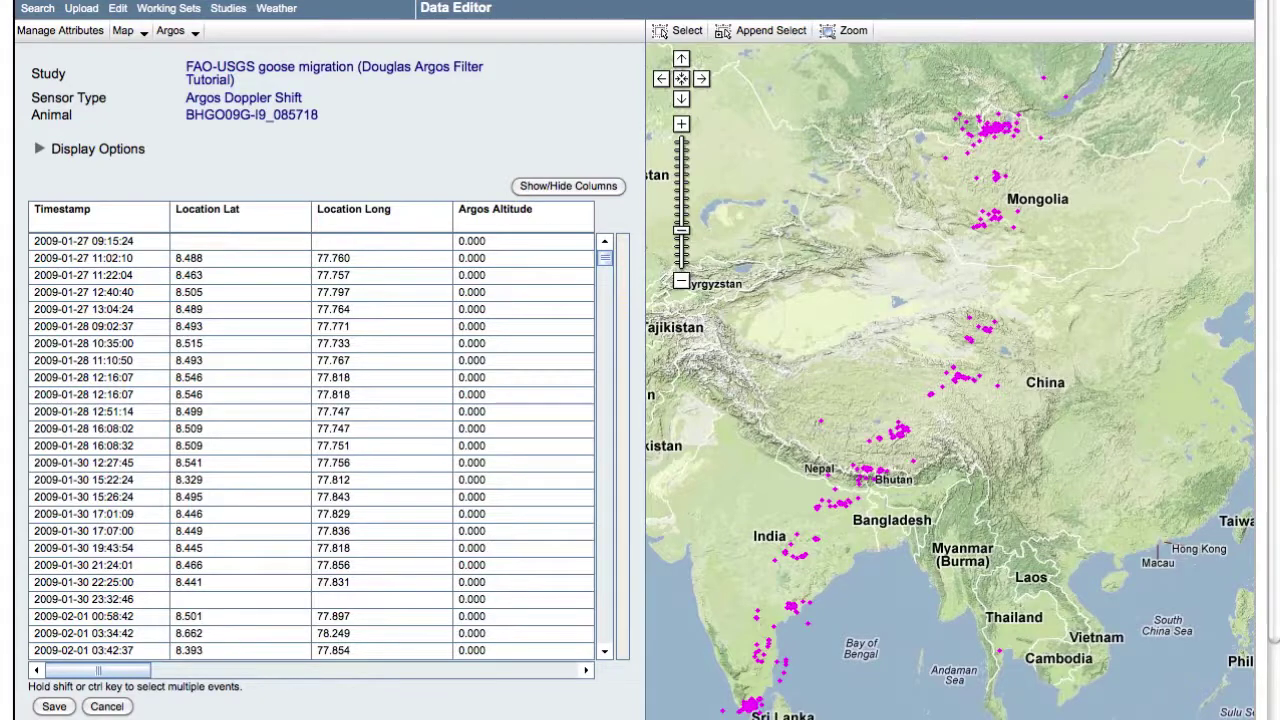
# Set up the Douglas filter with Best Hybrid method and maxredun changed from 10 to 15
pyautogui.click(177, 35)
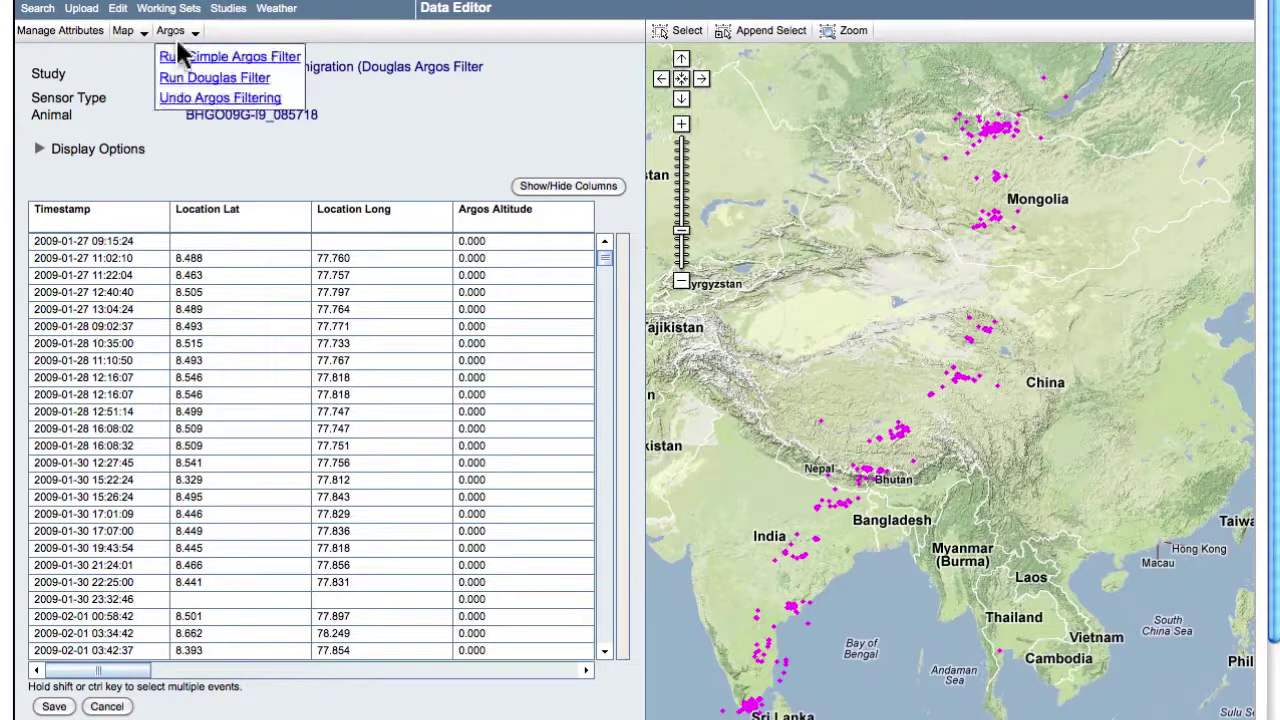
pyautogui.click(186, 80)
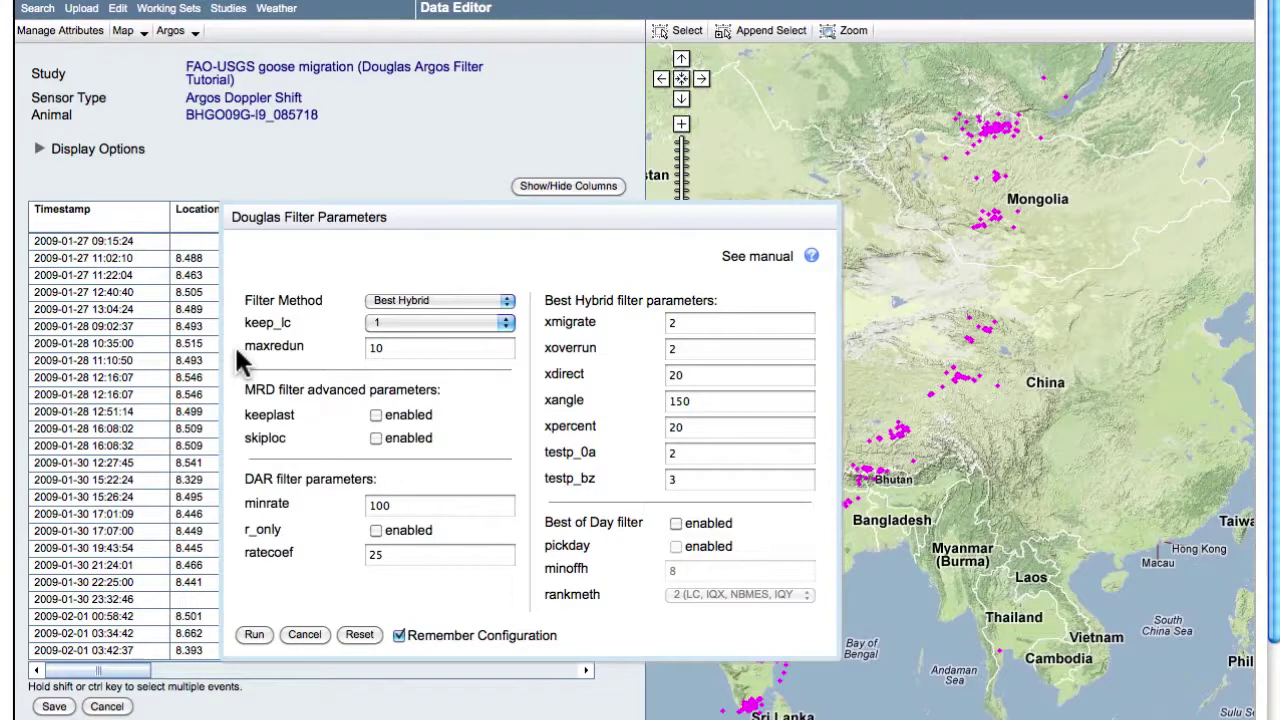
pyautogui.click(385, 352)
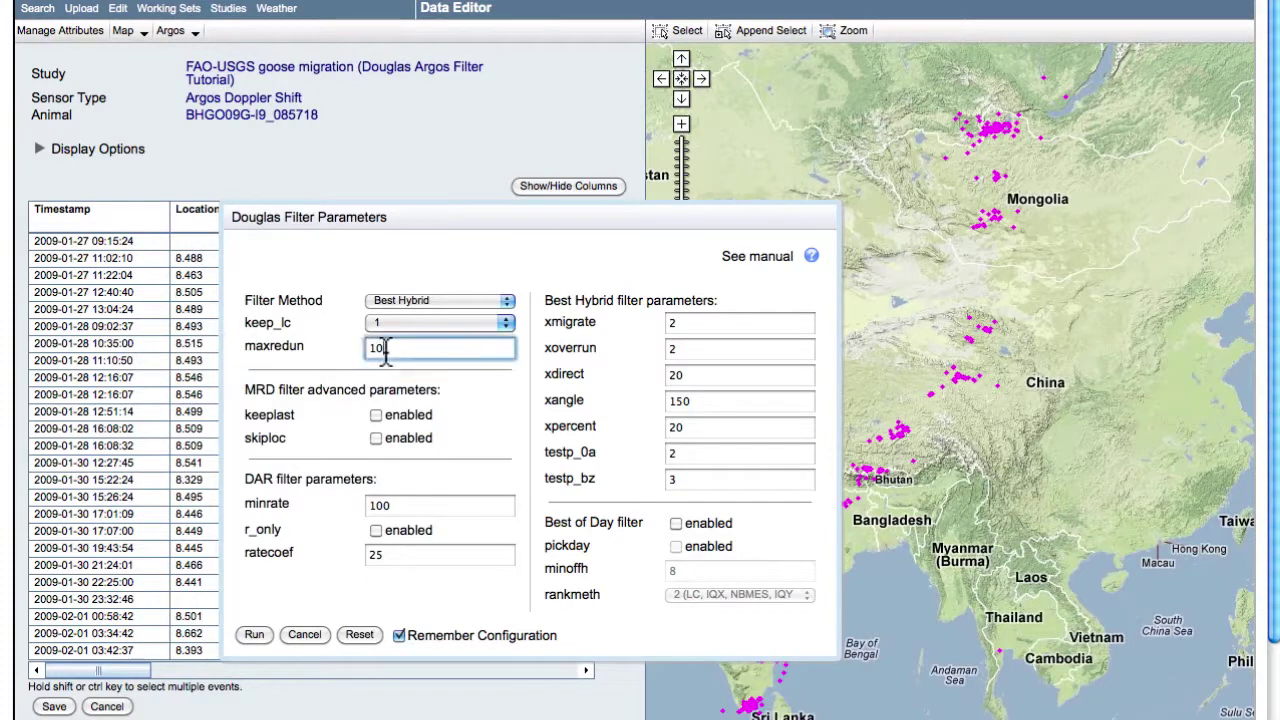
pyautogui.press('BackSpace')
pyautogui.write('5')
pyautogui.moveTo(267, 504)
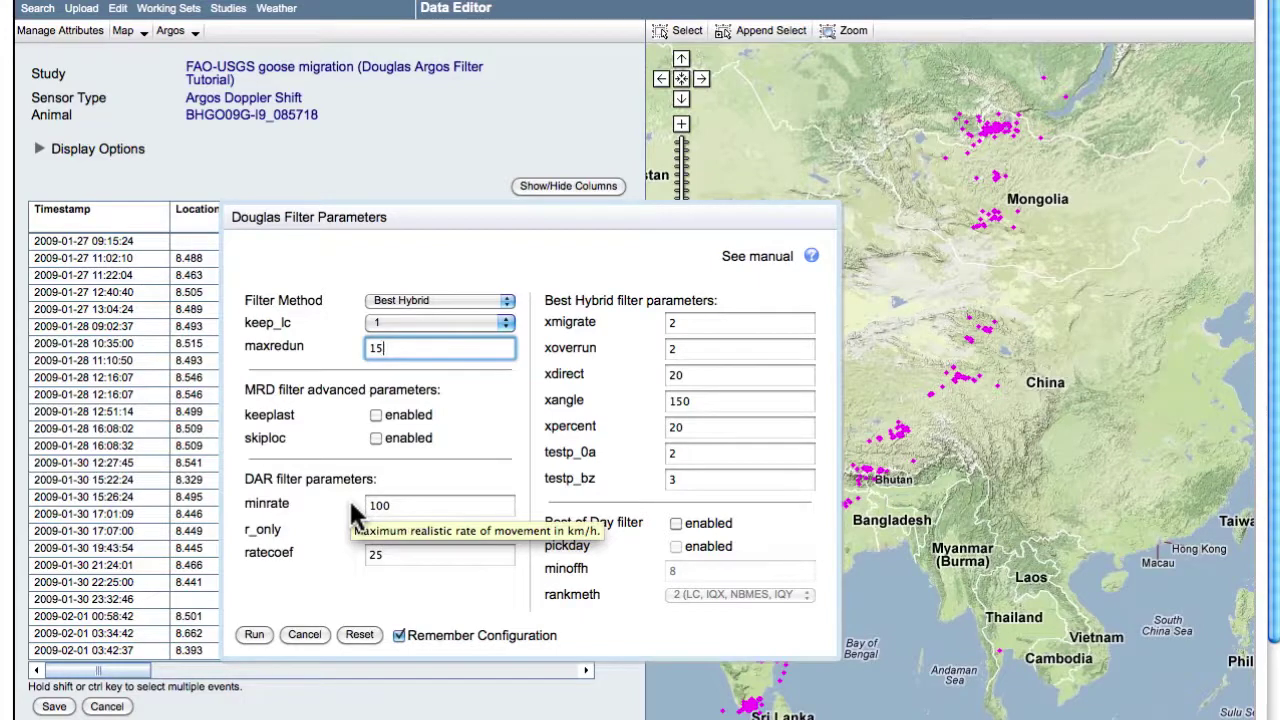
pyautogui.click(257, 636)
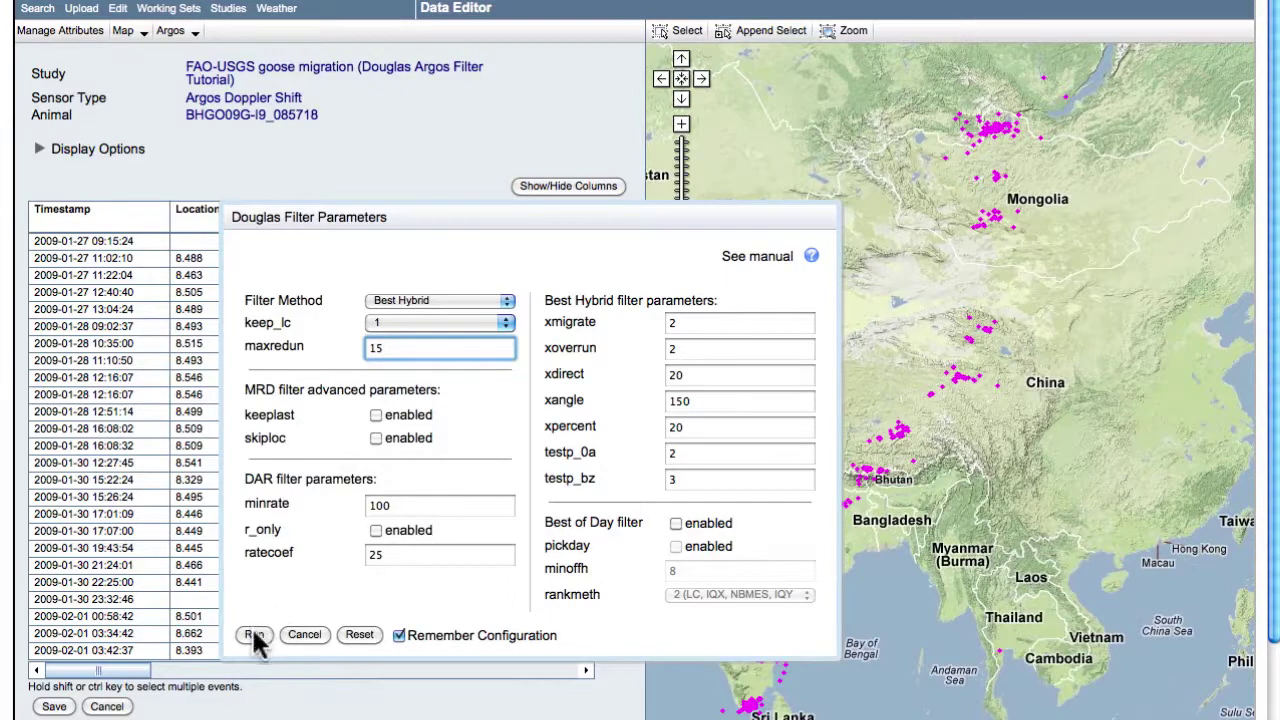
# Apply the Douglas filter so outliers are marked true and shown as red crosses
pyautogui.click(254, 635)
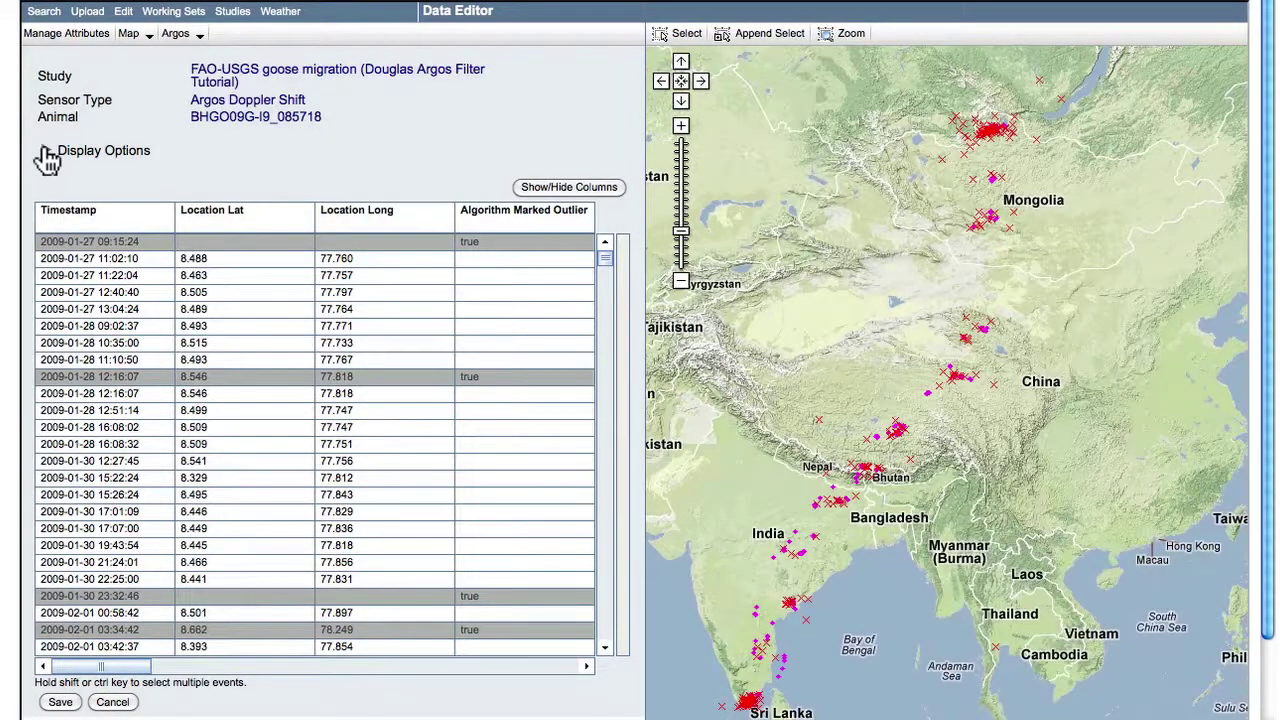
# Preview outliers with Hide Outliers toggled, then save the algorithm-marked outlier changes
pyautogui.click(46, 152)
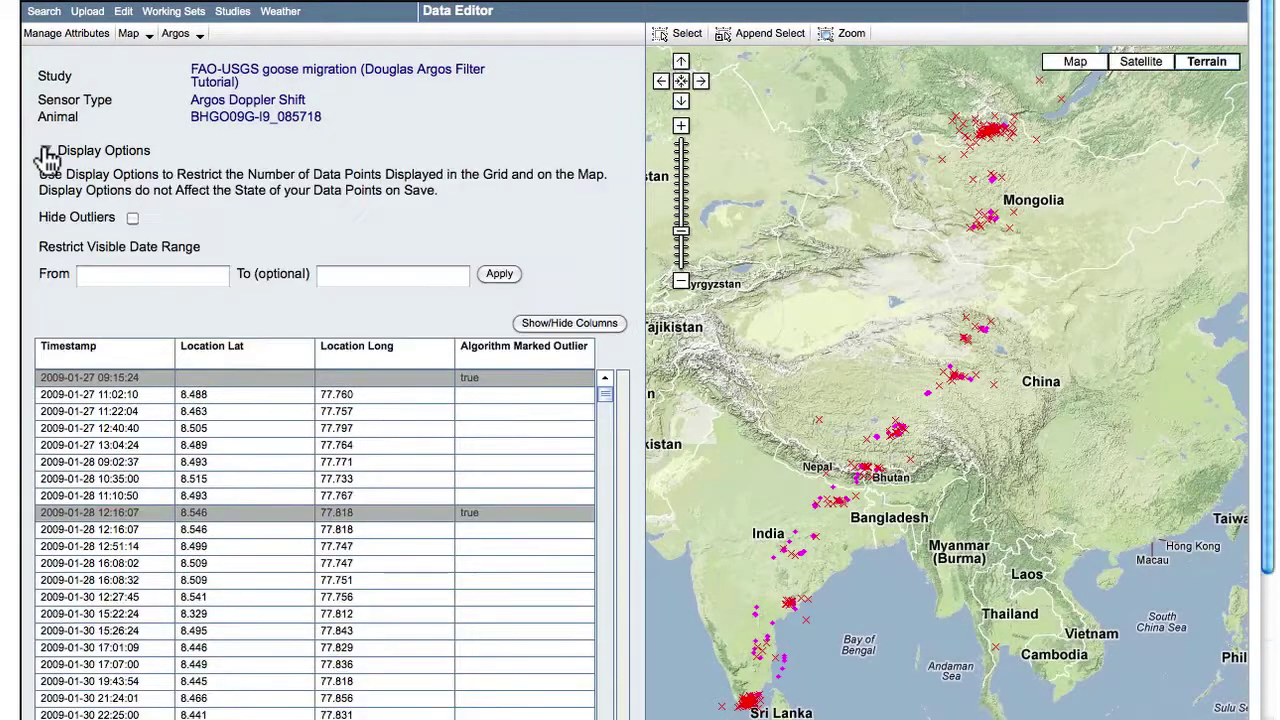
pyautogui.click(133, 218)
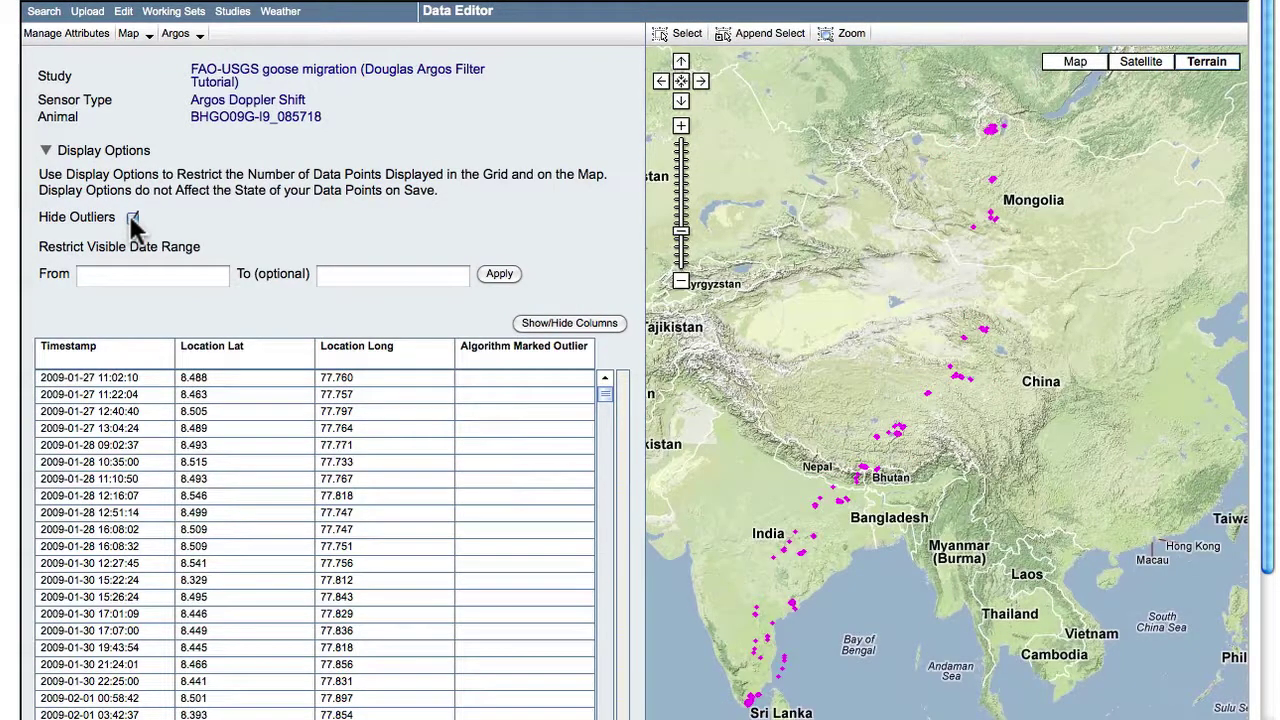
pyautogui.click(133, 218)
pyautogui.scroll(-1, 12, 232)
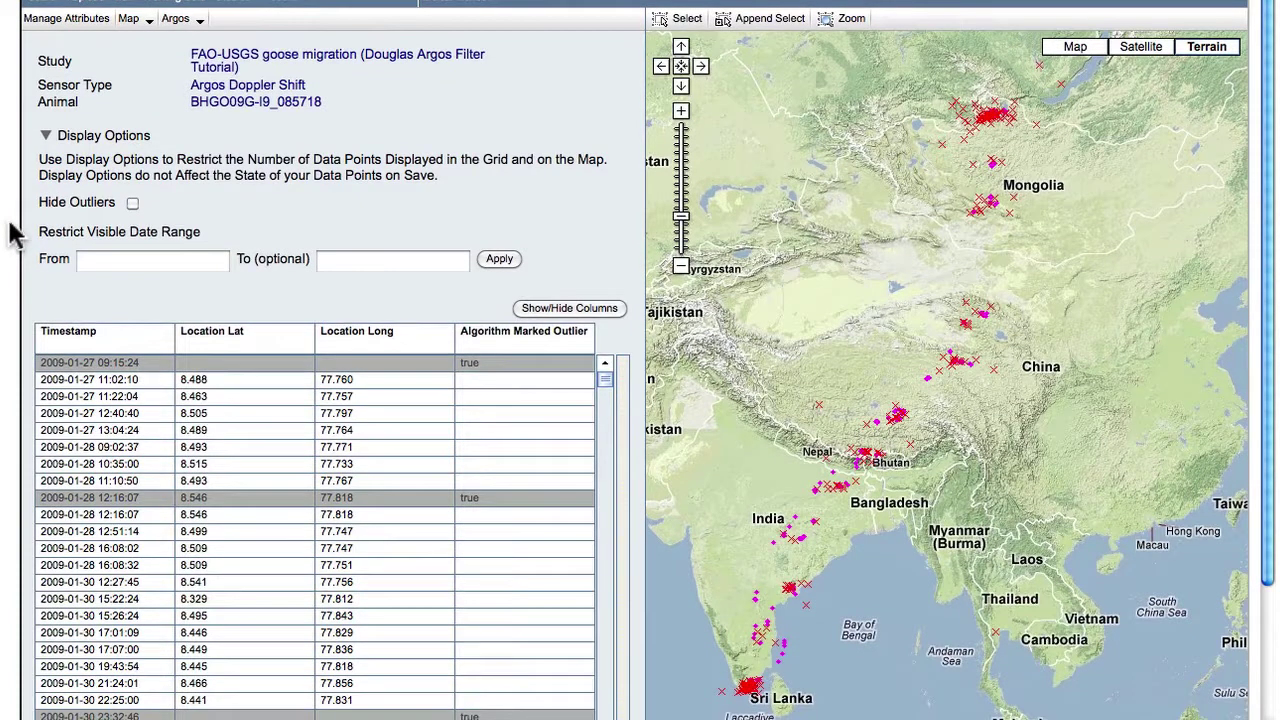
pyautogui.click(46, 135)
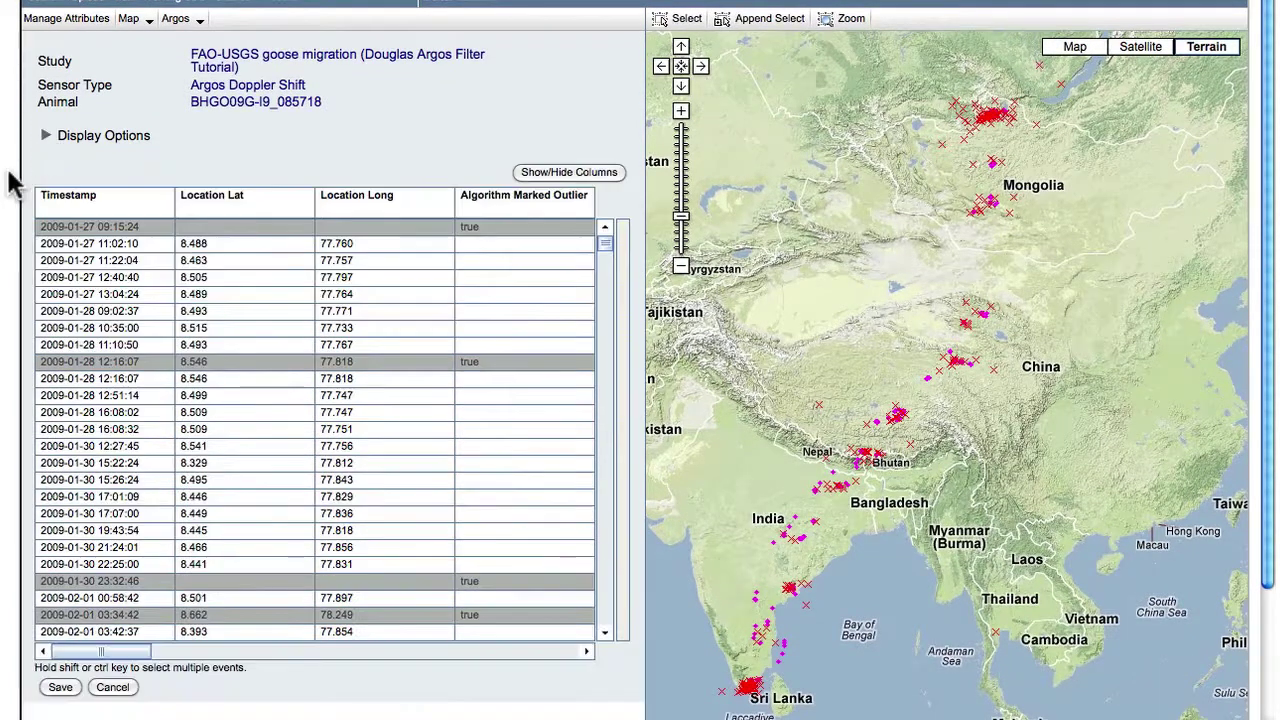
pyautogui.click(59, 688)
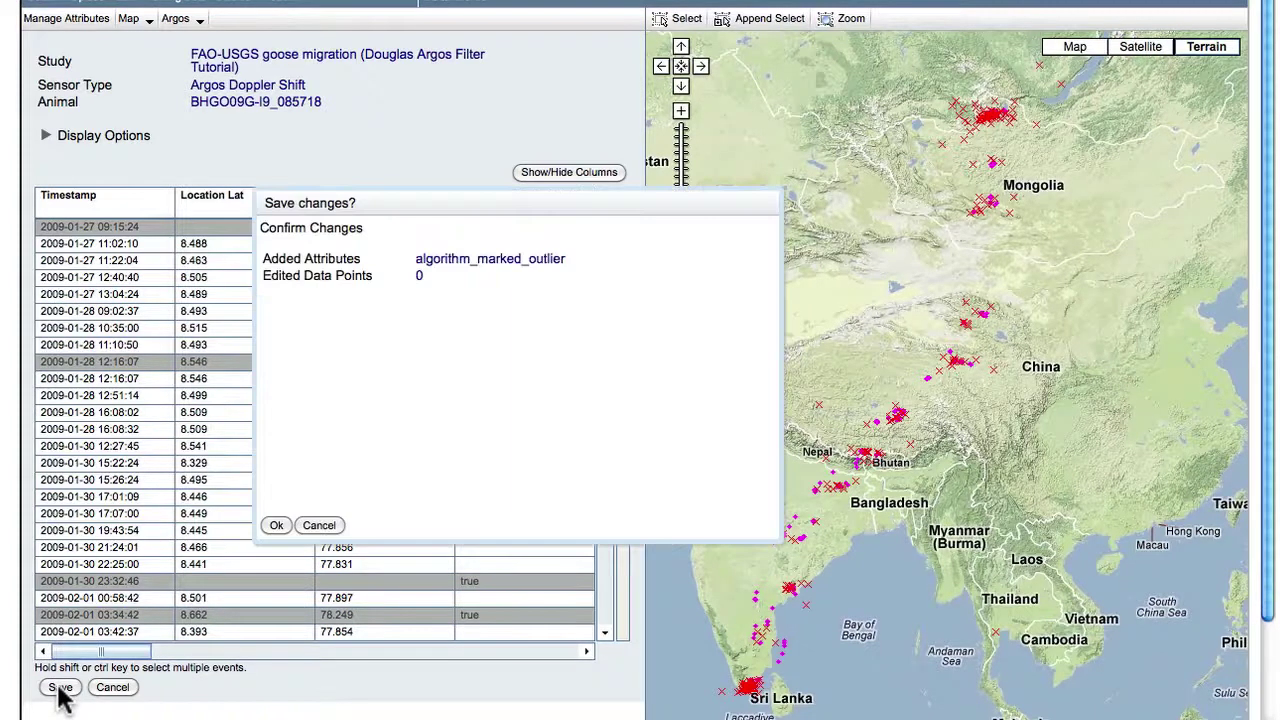
pyautogui.click(272, 530)
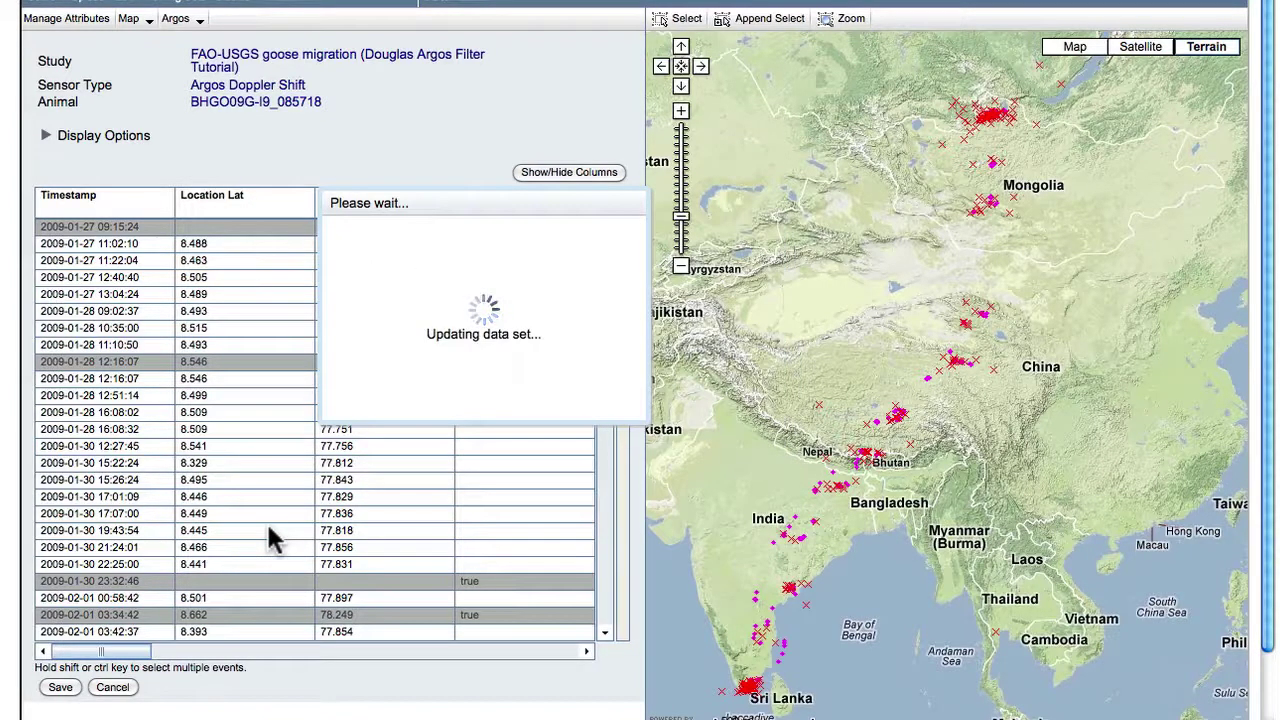